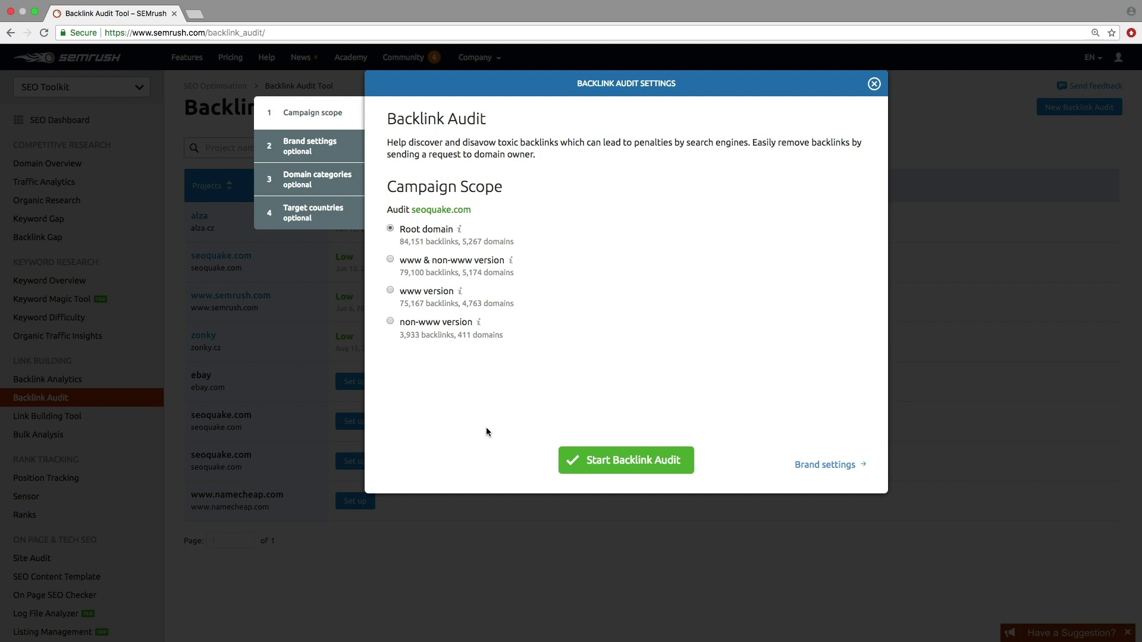
Step: Add 'seo quake' as a third brand name in Brand settings
{"action": "left_click", "coordinate": [822, 466]}
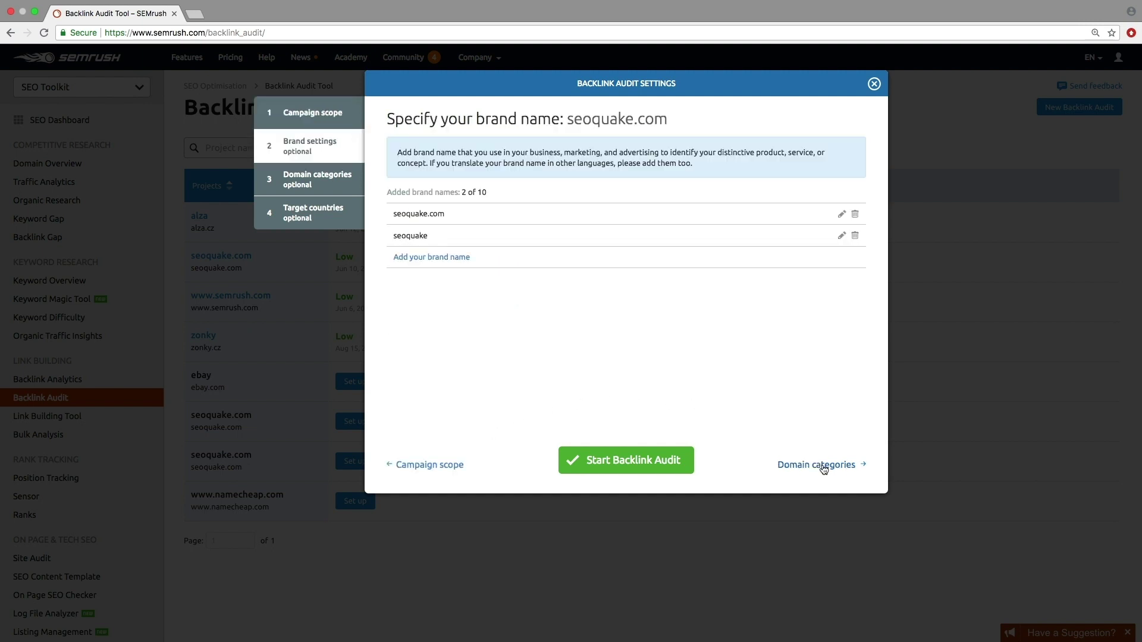
{"action": "left_click", "coordinate": [427, 259]}
{"action": "type", "text": "seo quake"}
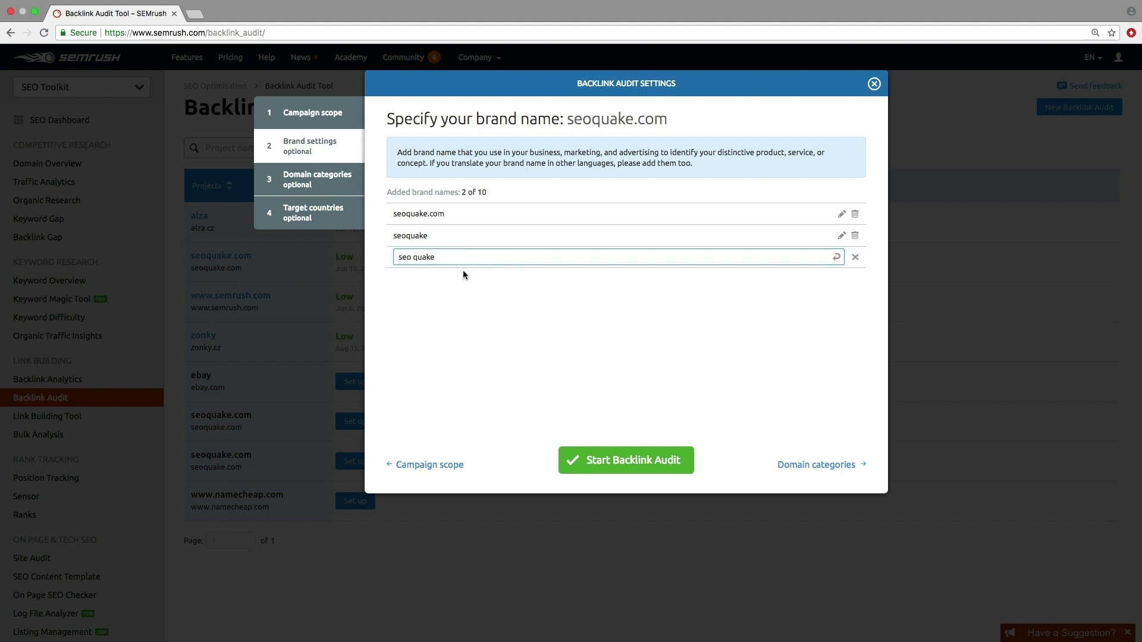
{"action": "key", "text": "Return"}
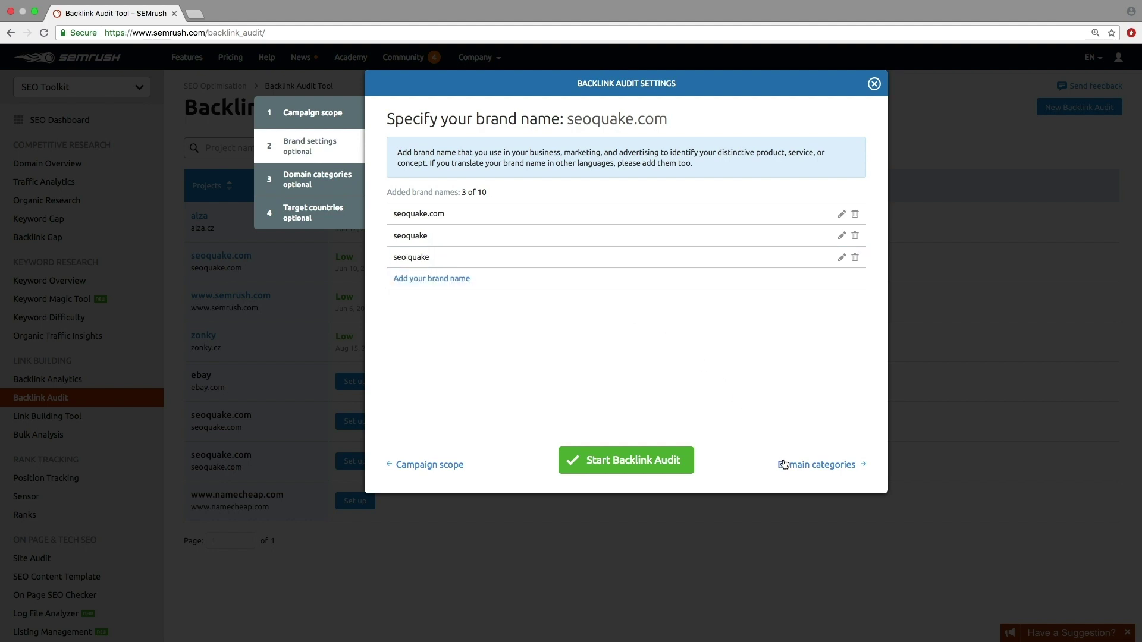
{"action": "left_click", "coordinate": [784, 464]}
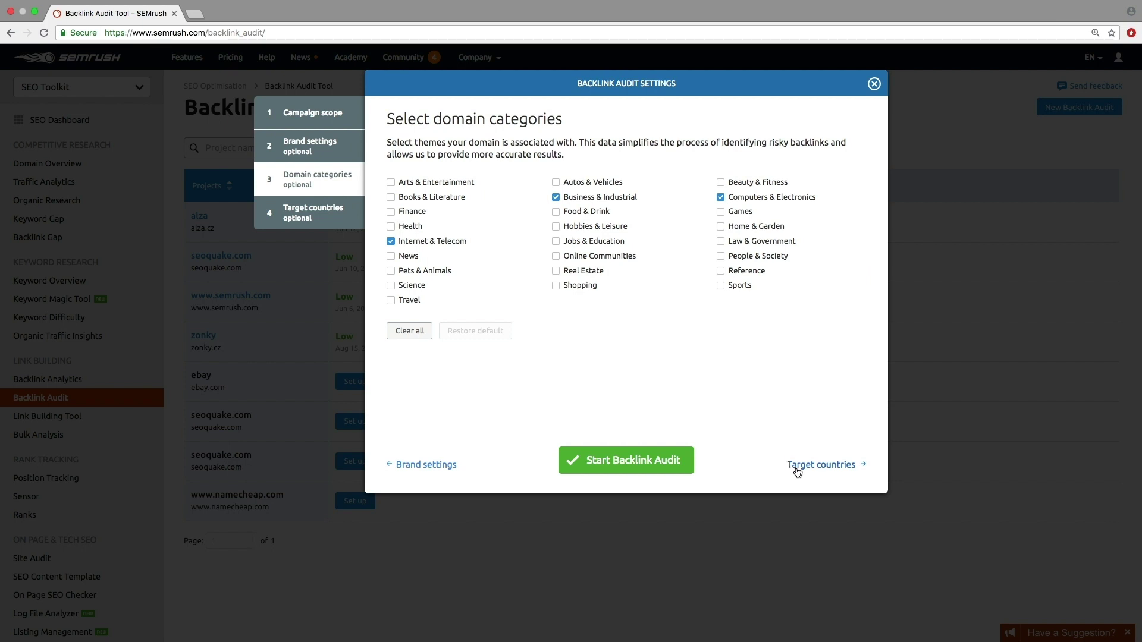
Step: Add United Kingdom as a target country and start the seoquake.com Backlink Audit
{"action": "left_click", "coordinate": [798, 466]}
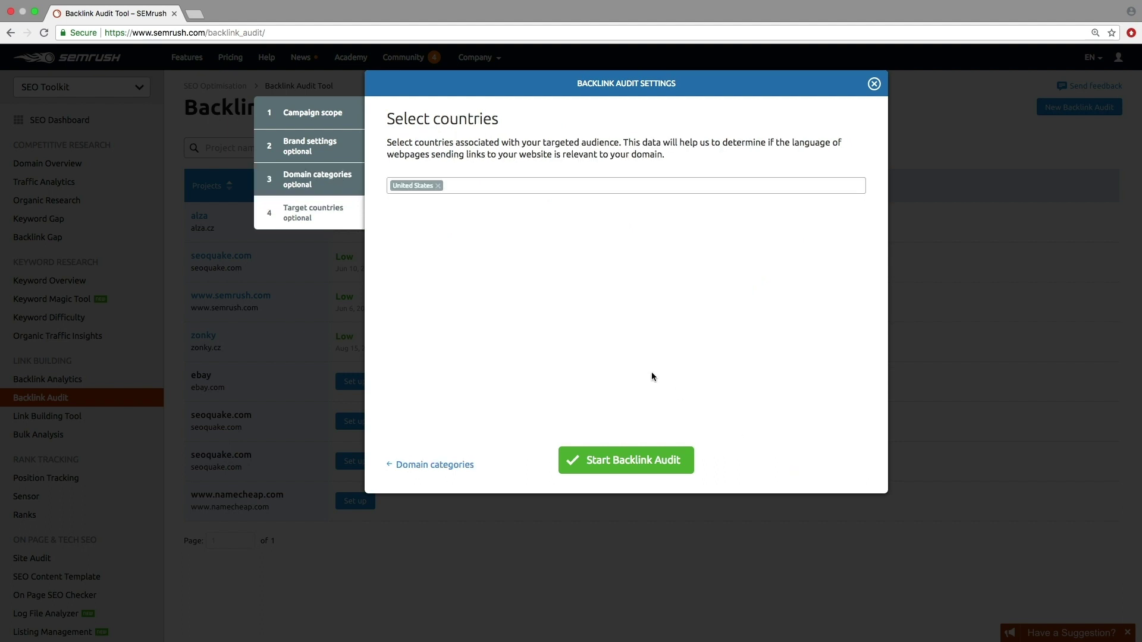
{"action": "left_click", "coordinate": [489, 184]}
{"action": "type", "text": "un"}
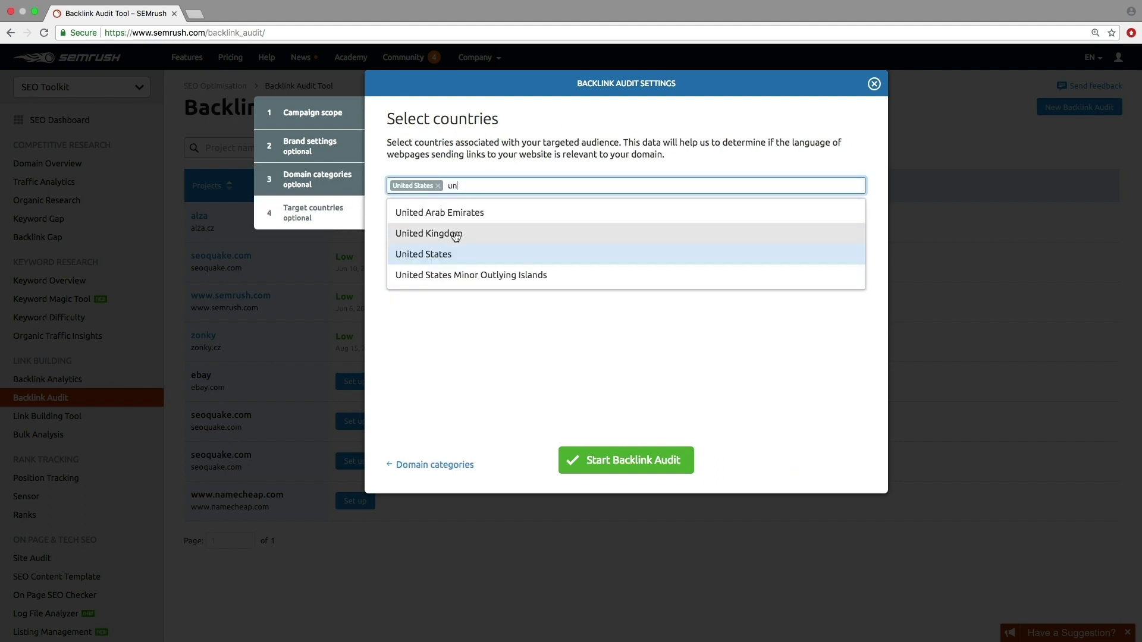
{"action": "left_click", "coordinate": [454, 233]}
{"action": "left_click", "coordinate": [620, 463]}
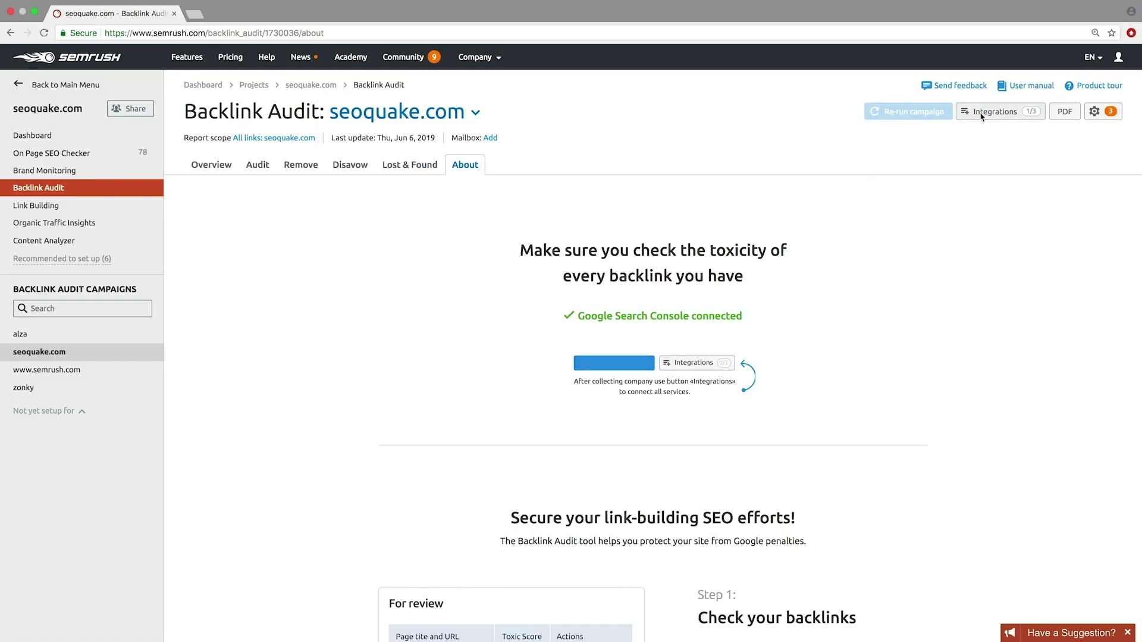
Step: Check the audit's connected integrations, then show the Overview with toxic score and backlink counts
{"action": "left_click", "coordinate": [996, 111]}
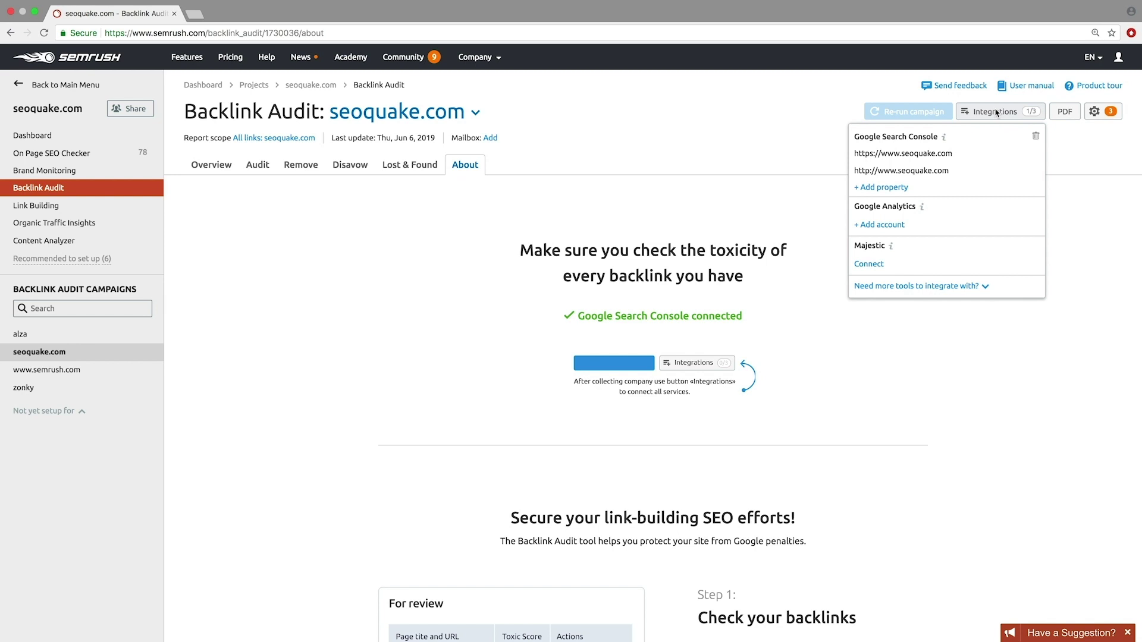
{"action": "left_click", "coordinate": [997, 112]}
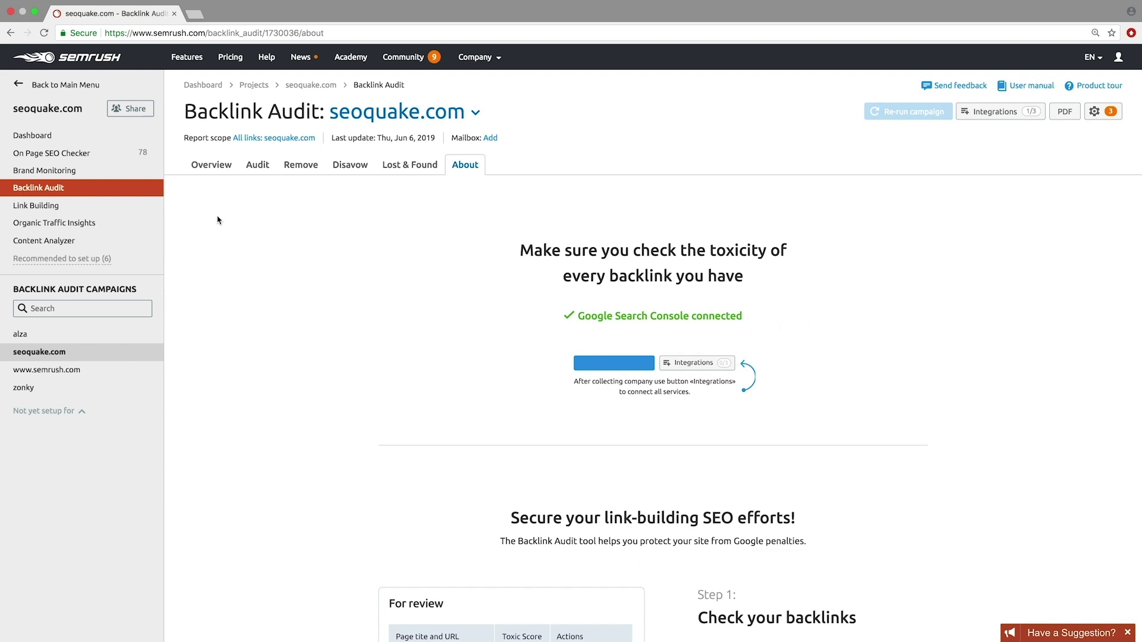
{"action": "left_click", "coordinate": [205, 166]}
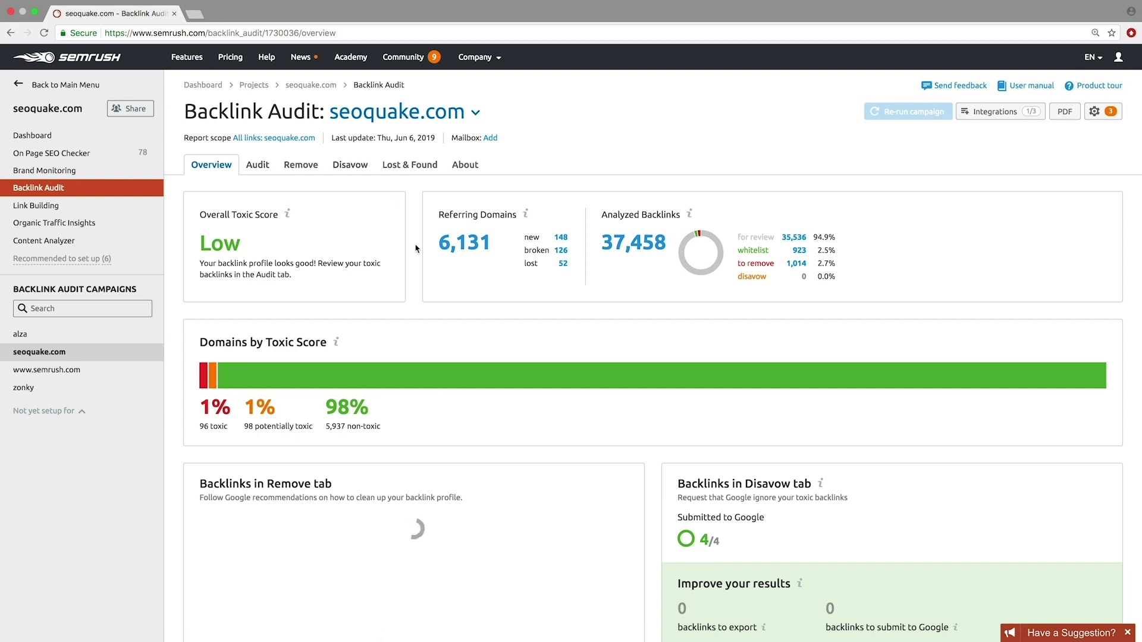
{"action": "scroll", "coordinate": [417, 249], "scroll_direction": "down", "scroll_amount": 1}
{"action": "scroll", "coordinate": [416, 249], "scroll_direction": "down", "scroll_amount": 2}
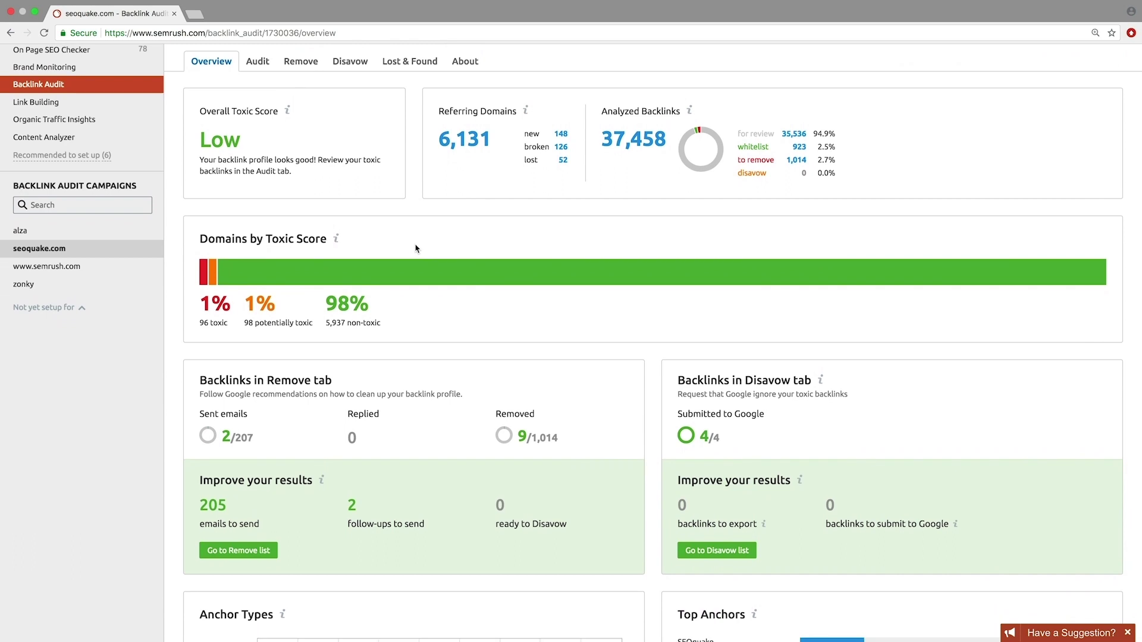
{"action": "scroll", "coordinate": [416, 249], "scroll_direction": "down", "scroll_amount": 1}
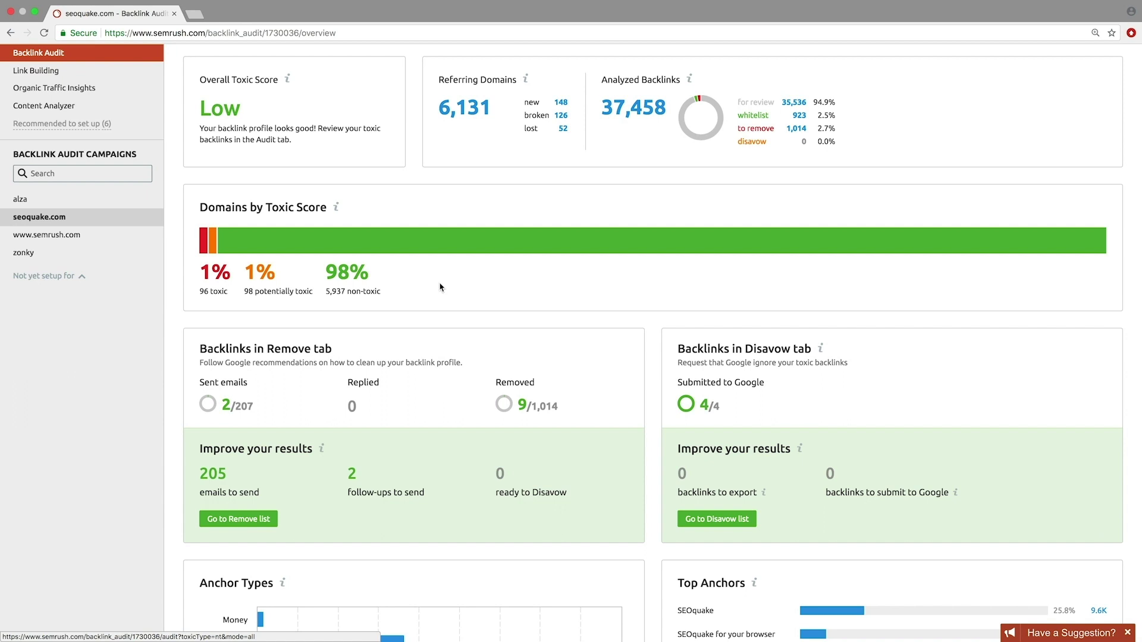
{"action": "scroll", "coordinate": [439, 287], "scroll_direction": "up", "scroll_amount": 3}
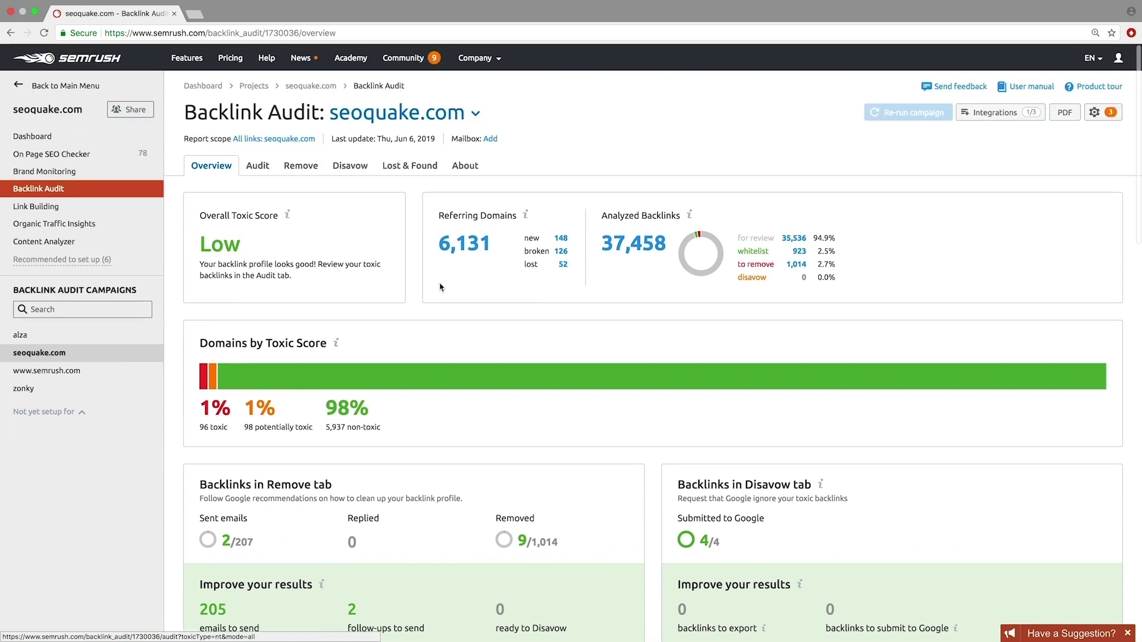
Step: Review the top backlink's toxic score of 66 and whitelist the List of Web Tools backlink
{"action": "left_click", "coordinate": [257, 170]}
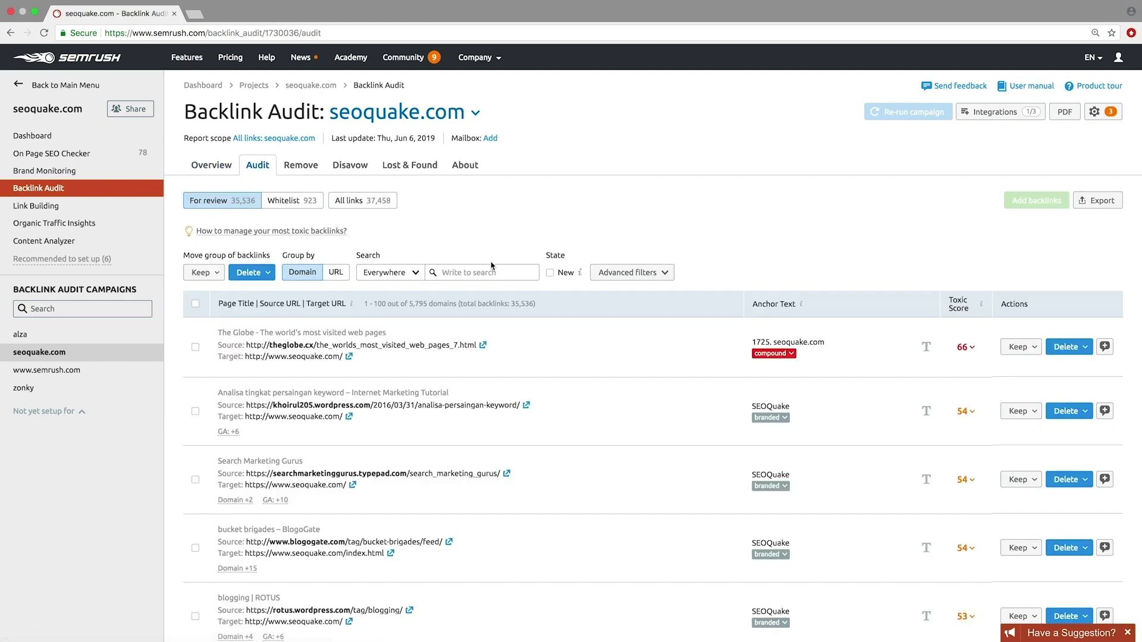
{"action": "left_click", "coordinate": [971, 348]}
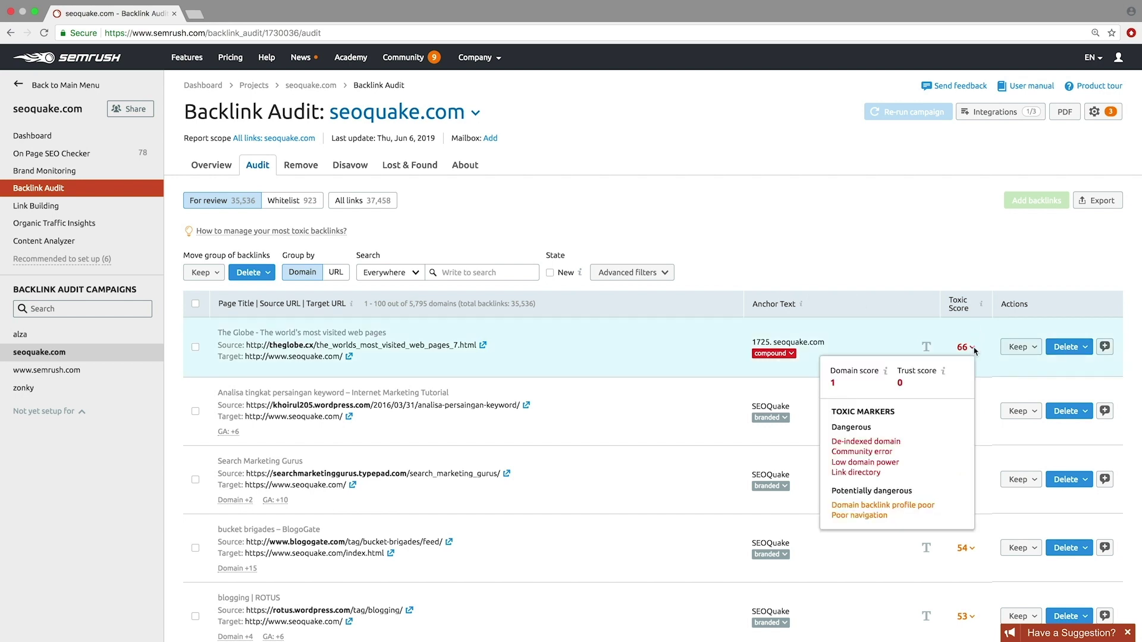
{"action": "left_click", "coordinate": [971, 349]}
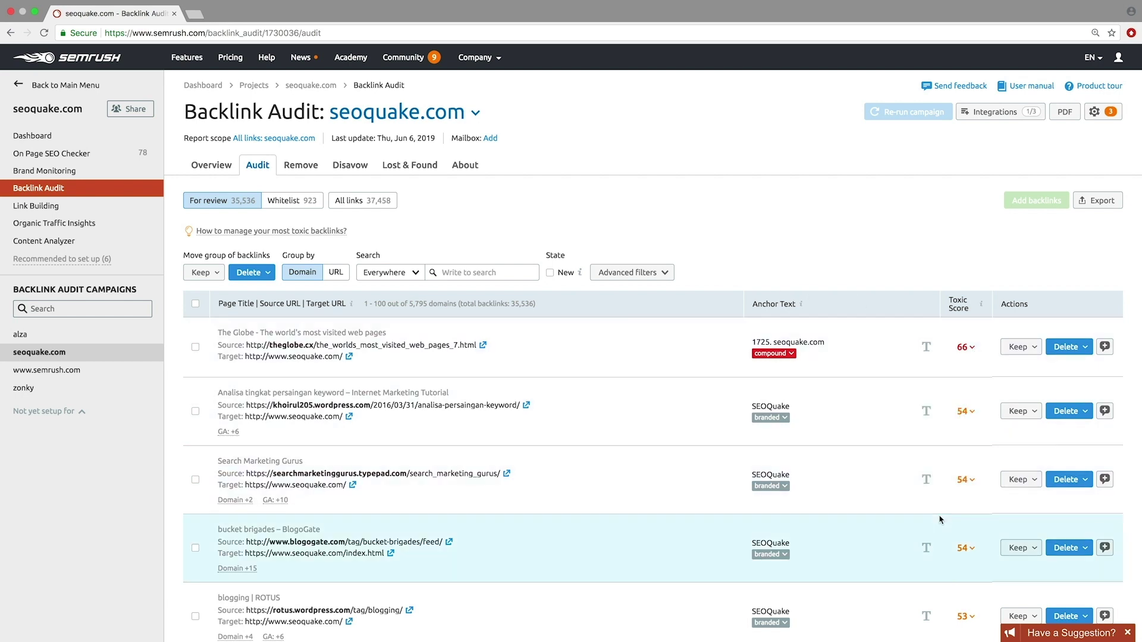
{"action": "scroll", "coordinate": [940, 520], "scroll_direction": "down", "scroll_amount": 1}
{"action": "scroll", "coordinate": [940, 520], "scroll_direction": "down", "scroll_amount": 2}
{"action": "scroll", "coordinate": [939, 519], "scroll_direction": "down", "scroll_amount": 1}
{"action": "scroll", "coordinate": [938, 520], "scroll_direction": "down", "scroll_amount": 1}
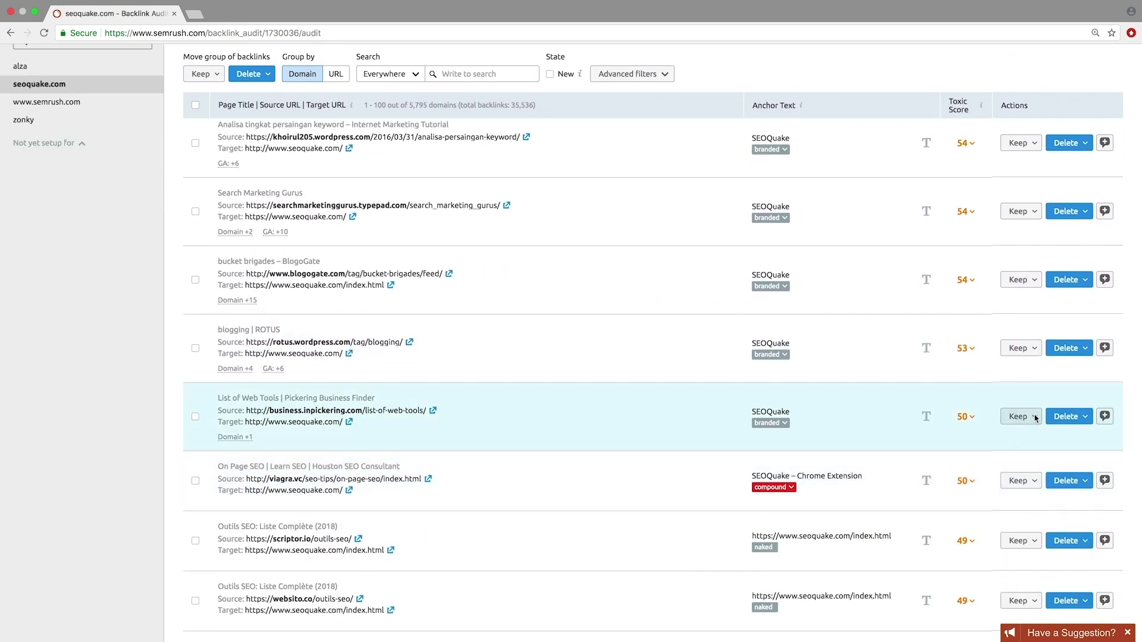
{"action": "left_click", "coordinate": [1035, 417]}
{"action": "left_click", "coordinate": [1044, 492]}
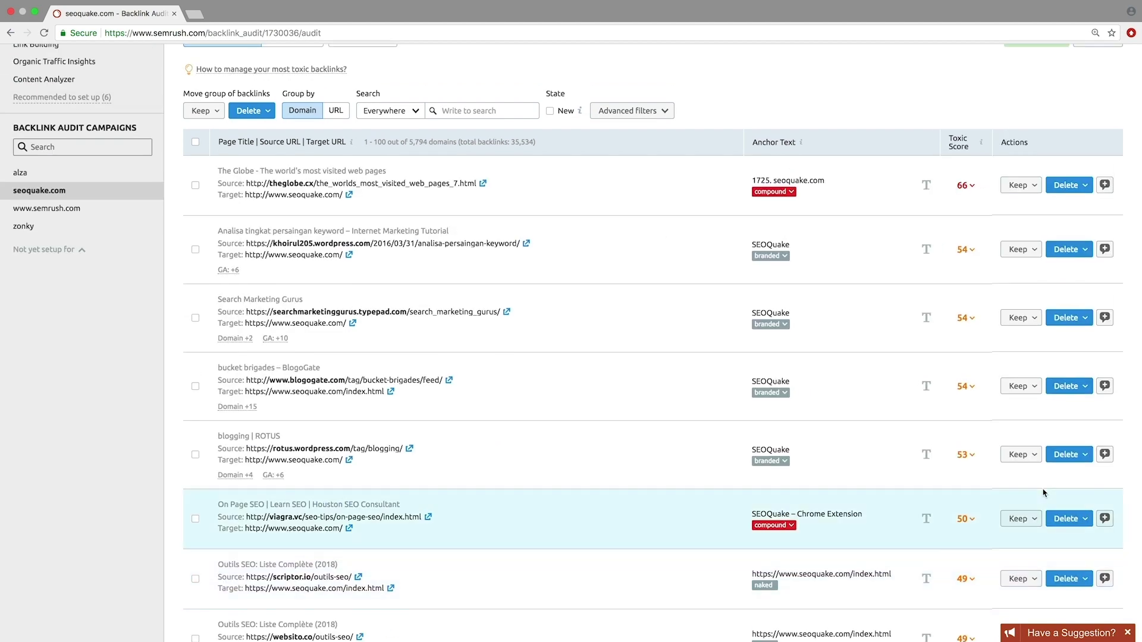
{"action": "scroll", "coordinate": [991, 335], "scroll_direction": "up", "scroll_amount": 3}
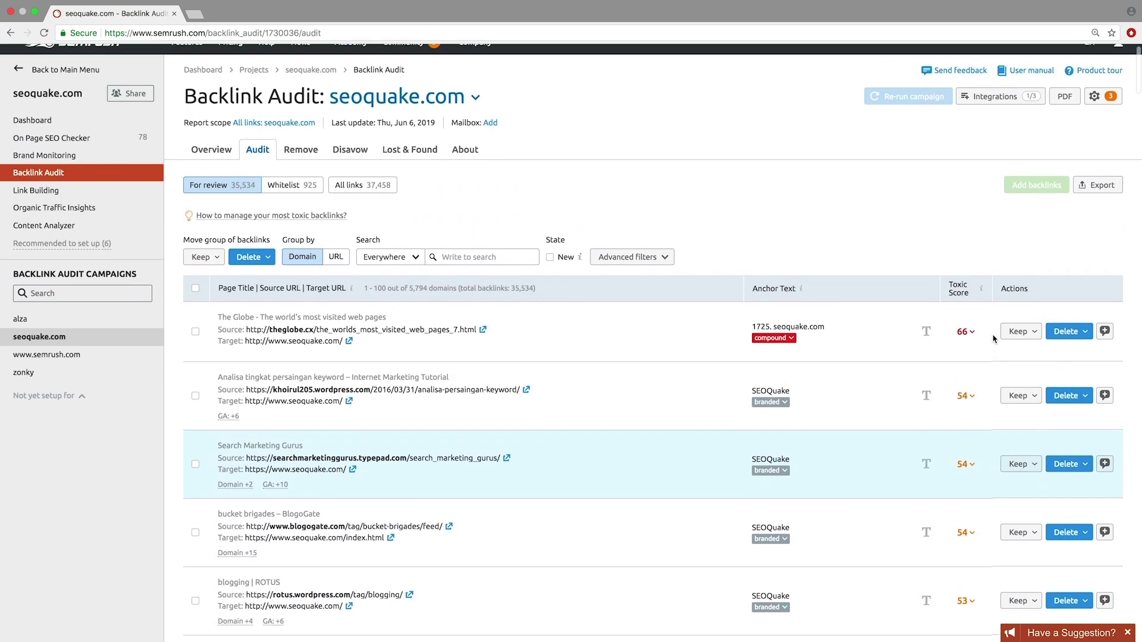
Step: Send the theglobe.cx domain to the disavow list and view the Disavow domains
{"action": "left_click", "coordinate": [1086, 333]}
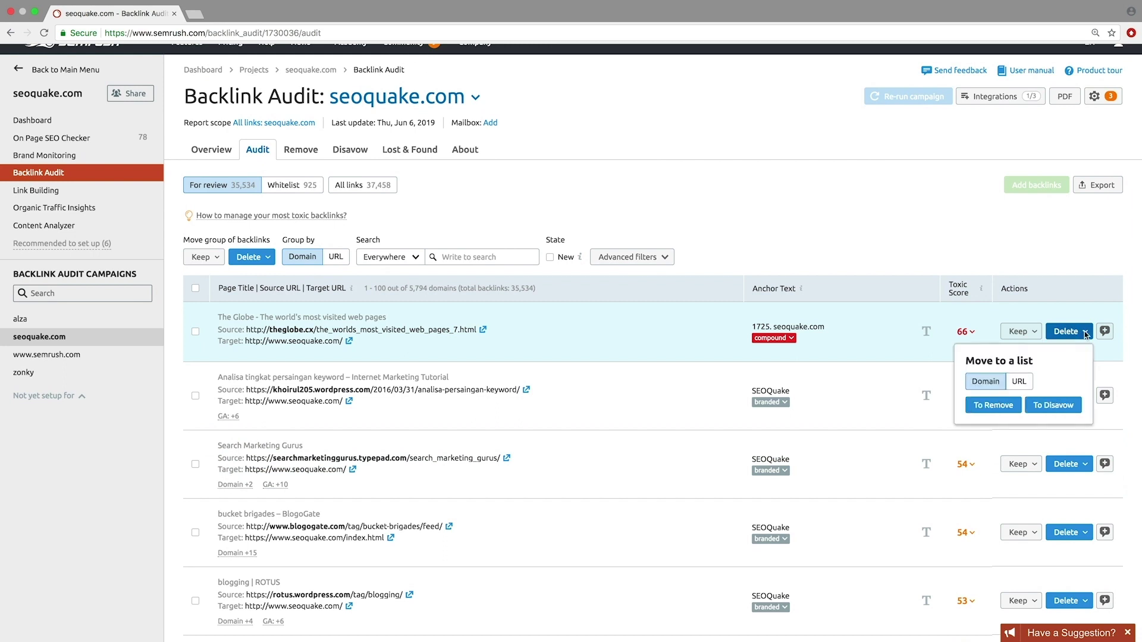
{"action": "left_click", "coordinate": [1054, 406]}
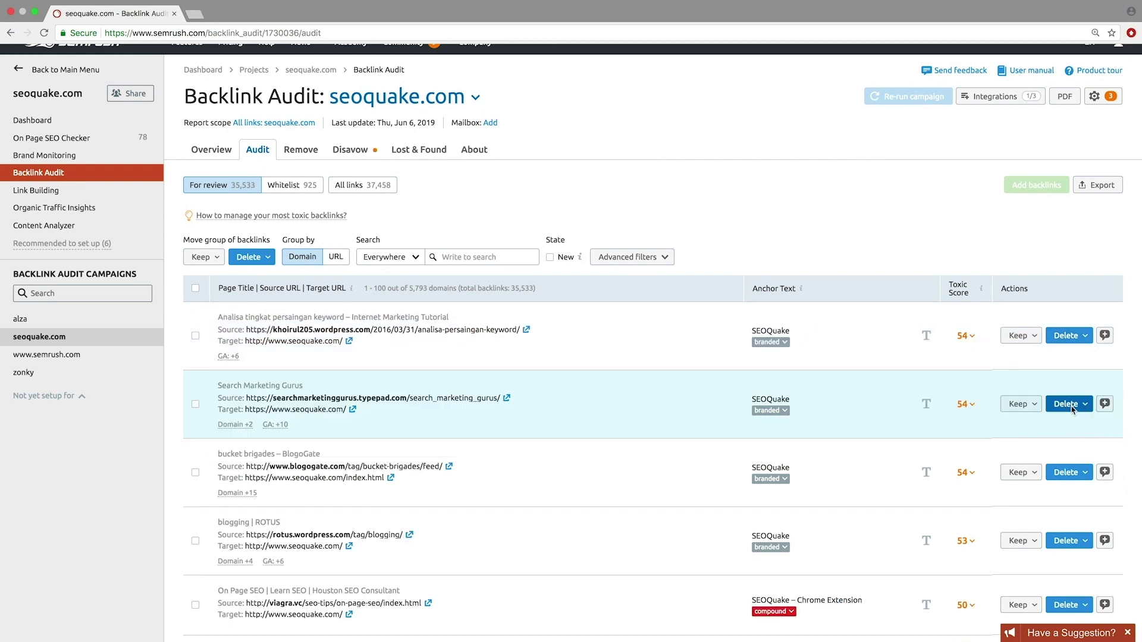
{"action": "left_click", "coordinate": [353, 152]}
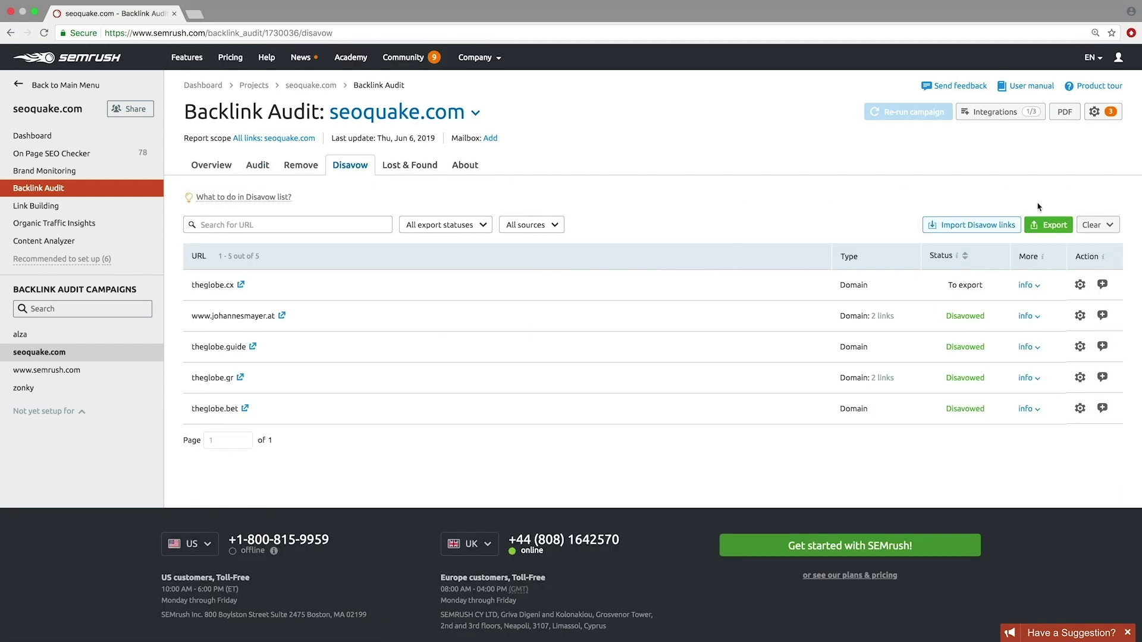
Step: Export the disavow file, then draft a removal request email to advertise.country from the Remove list
{"action": "left_click", "coordinate": [1056, 226]}
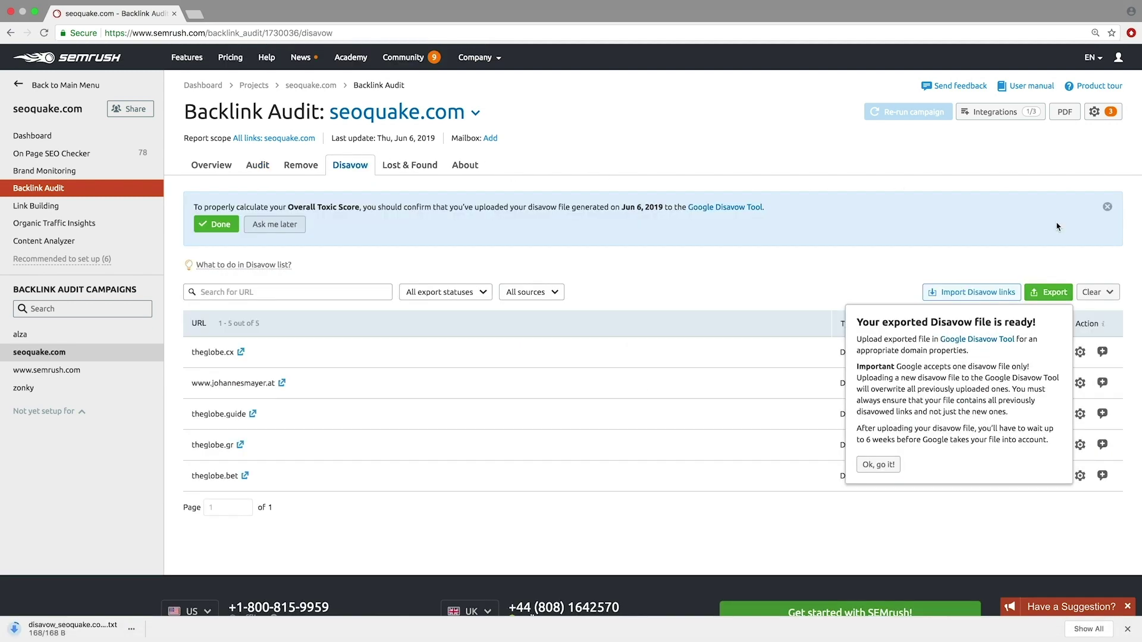
{"action": "left_click", "coordinate": [303, 168]}
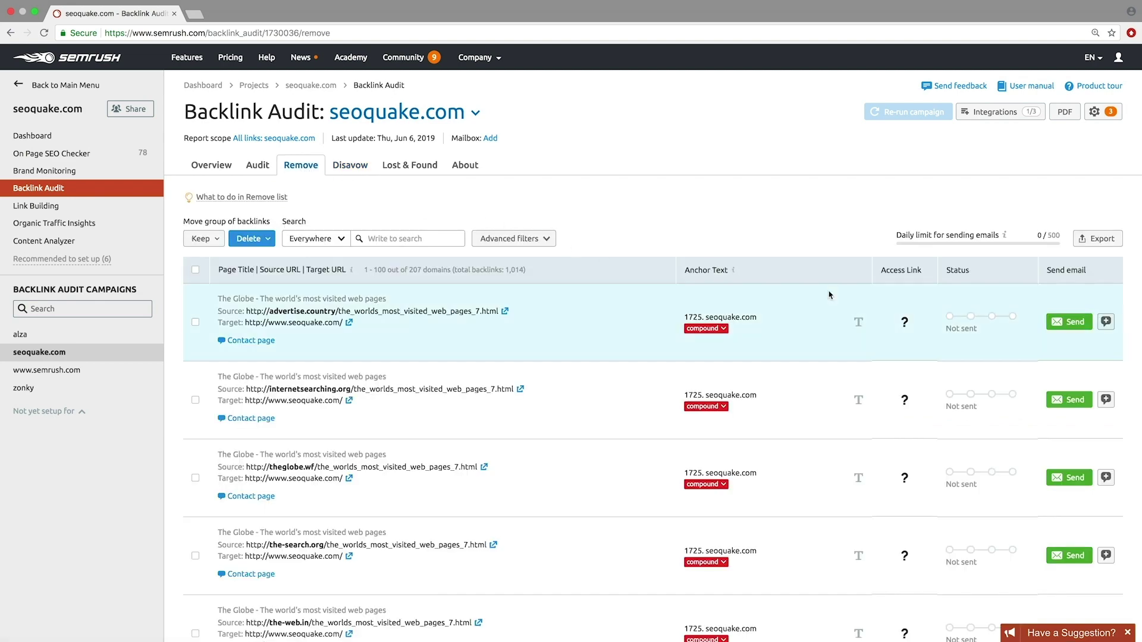
{"action": "left_click", "coordinate": [1069, 322]}
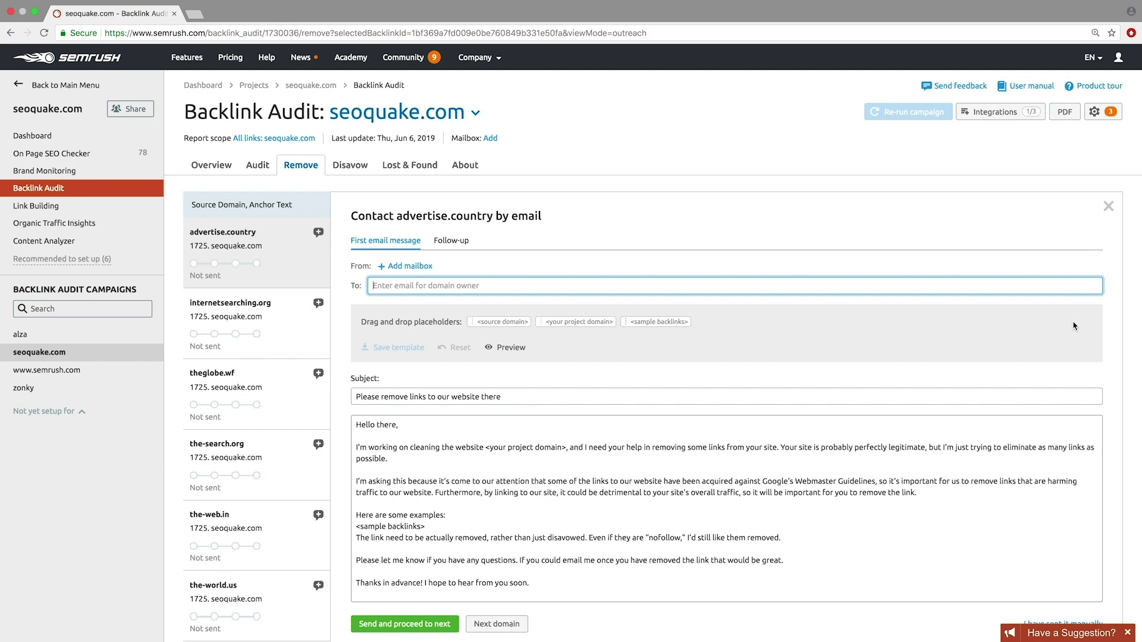
{"action": "scroll", "coordinate": [1074, 326], "scroll_direction": "down", "scroll_amount": 3}
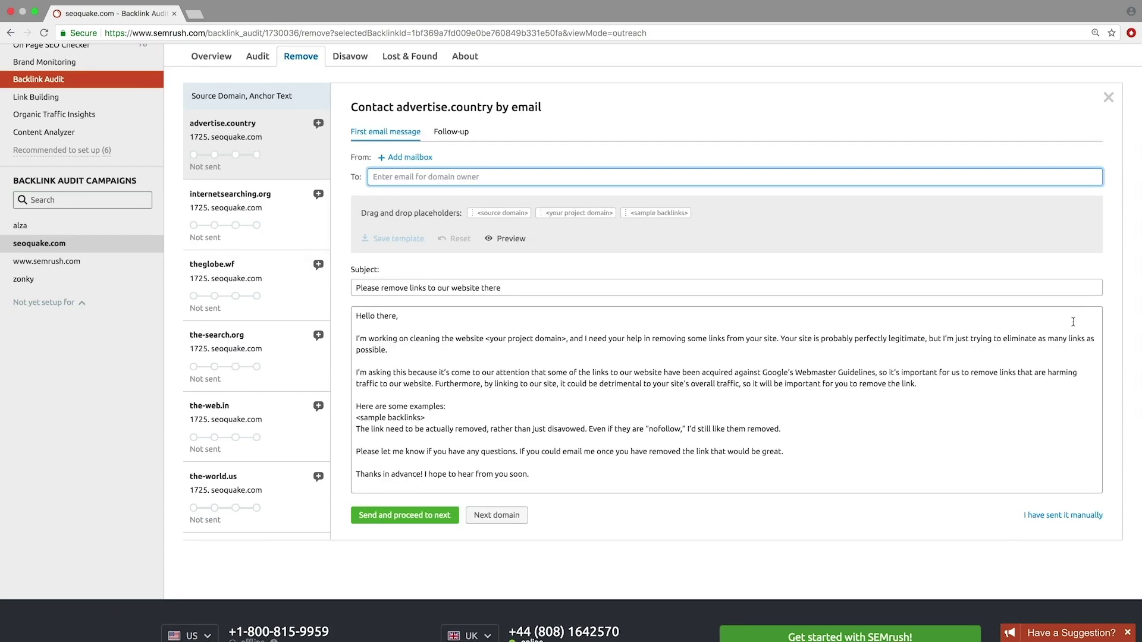
{"action": "scroll", "coordinate": [1073, 322], "scroll_direction": "up", "scroll_amount": 3}
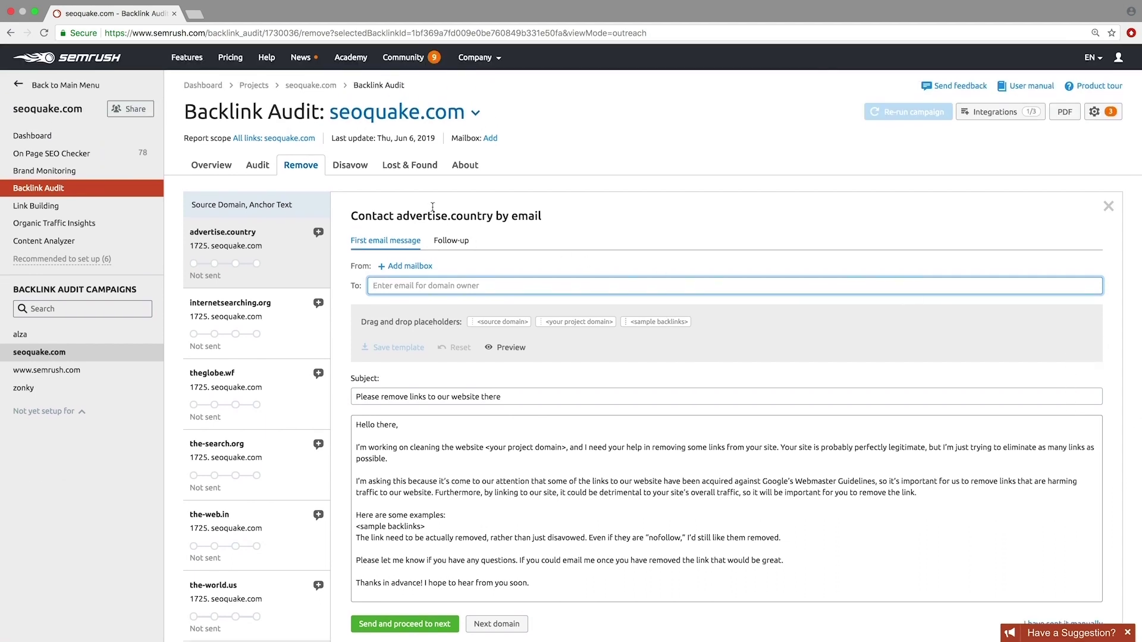
Step: Show the Lost & Found report of new, broken and lost referring domains
{"action": "left_click", "coordinate": [410, 169]}
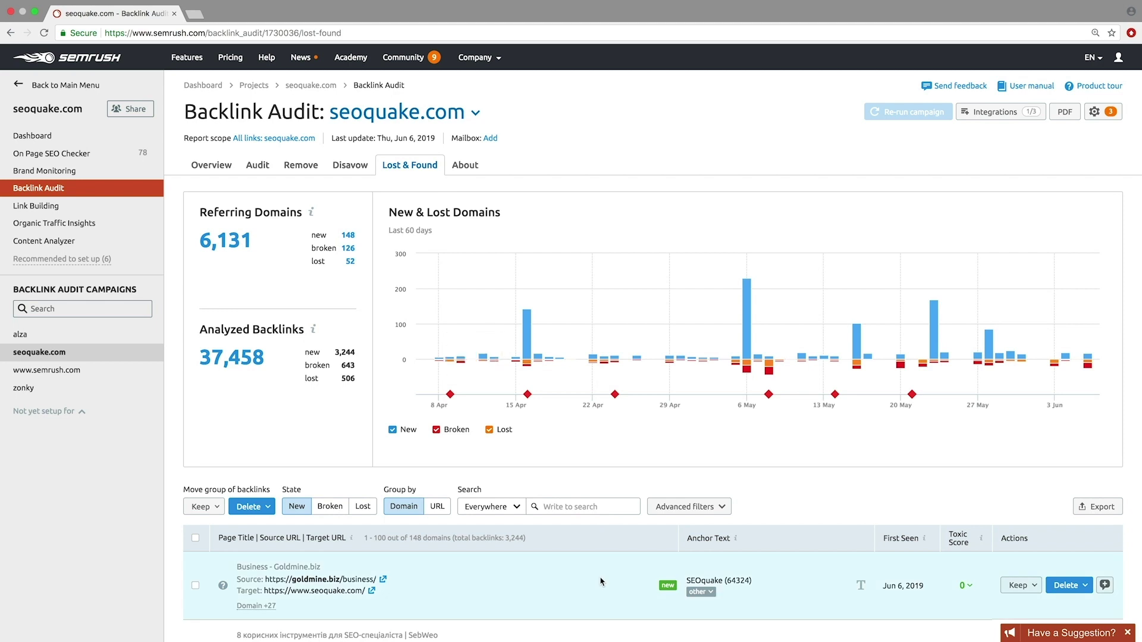
{"action": "scroll", "coordinate": [601, 581], "scroll_direction": "down", "scroll_amount": 1}
{"action": "scroll", "coordinate": [601, 582], "scroll_direction": "down", "scroll_amount": 2}
{"action": "scroll", "coordinate": [600, 582], "scroll_direction": "down", "scroll_amount": 1}
{"action": "scroll", "coordinate": [601, 581], "scroll_direction": "down", "scroll_amount": 1}
{"action": "scroll", "coordinate": [600, 583], "scroll_direction": "down", "scroll_amount": 1}
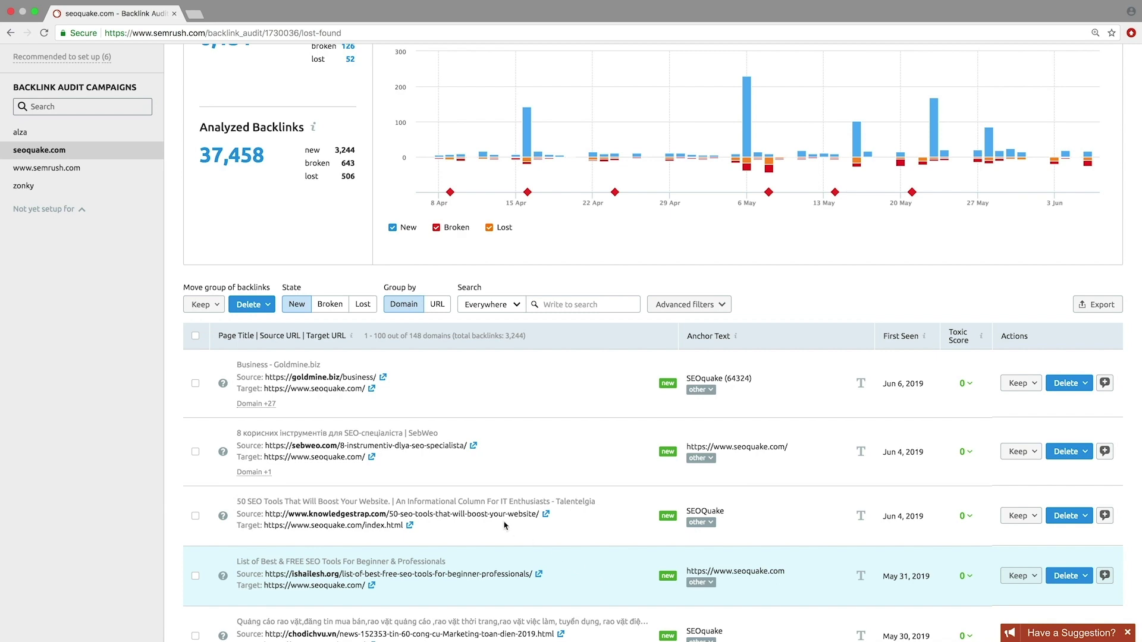
Step: Filter Lost & Found to the 126 broken domains, then to the 52 lost domains
{"action": "left_click", "coordinate": [331, 306]}
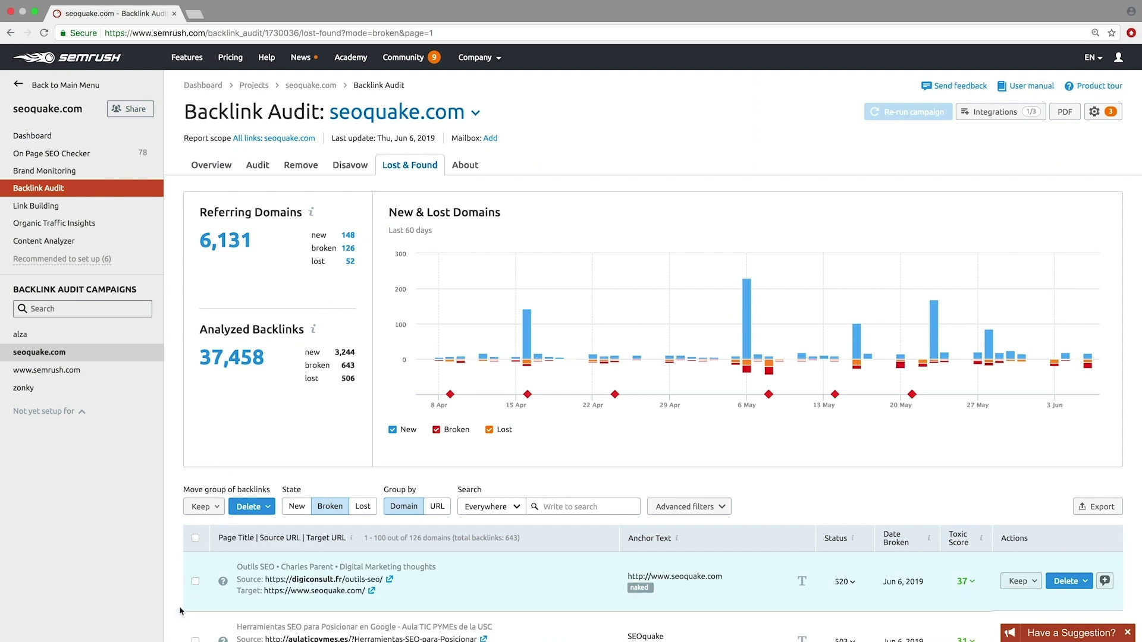
{"action": "scroll", "coordinate": [176, 610], "scroll_direction": "down", "scroll_amount": 3}
{"action": "scroll", "coordinate": [174, 612], "scroll_direction": "down", "scroll_amount": 2}
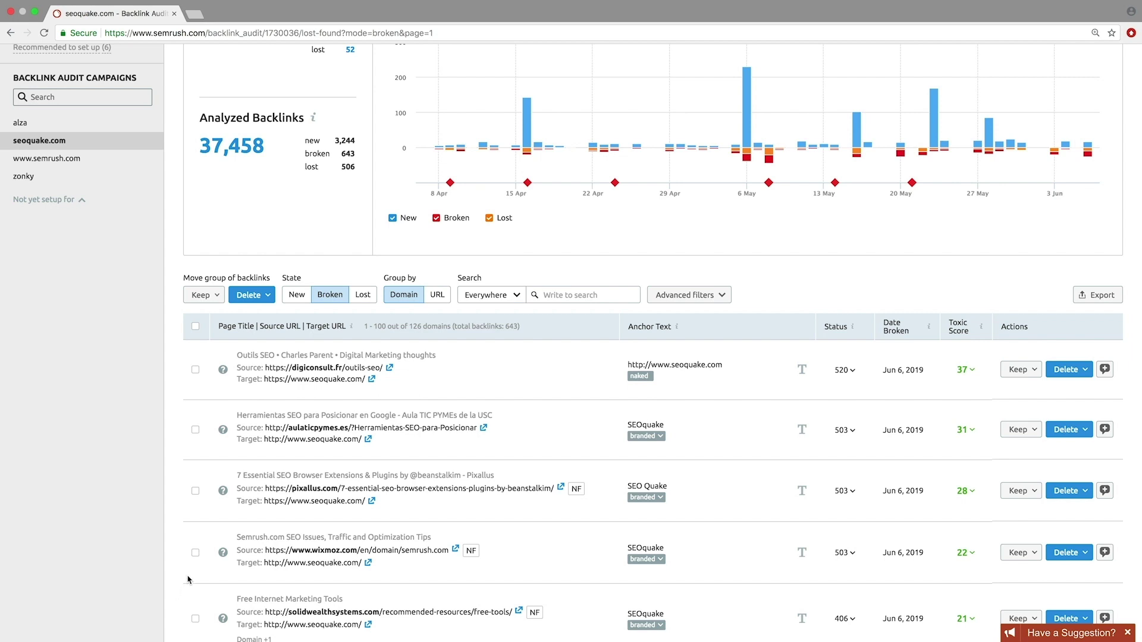
{"action": "left_click", "coordinate": [363, 295]}
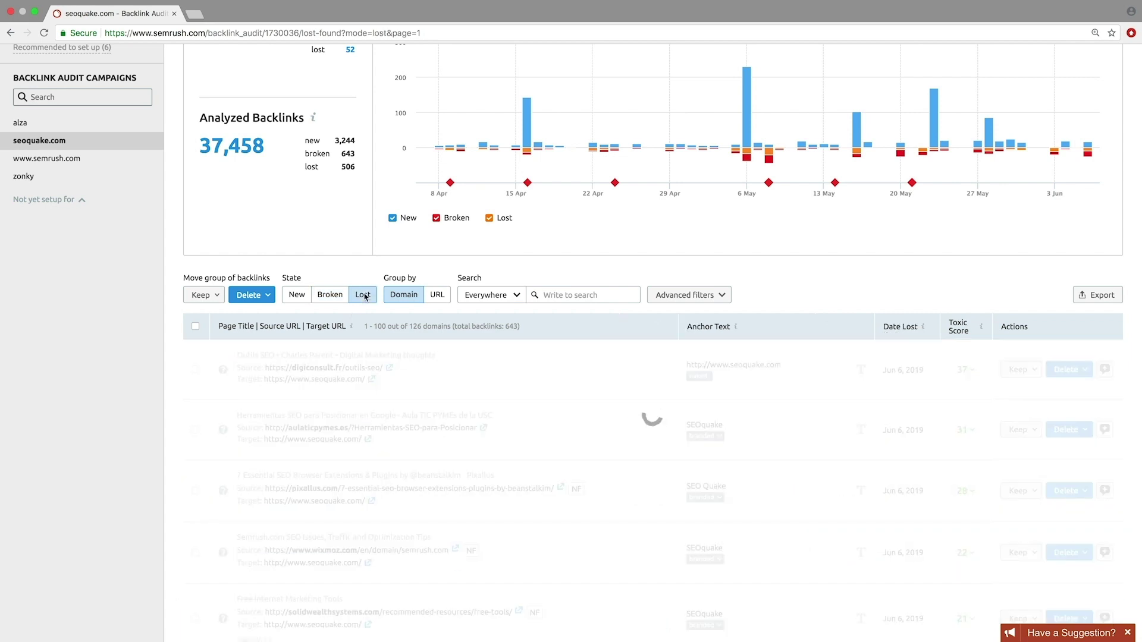